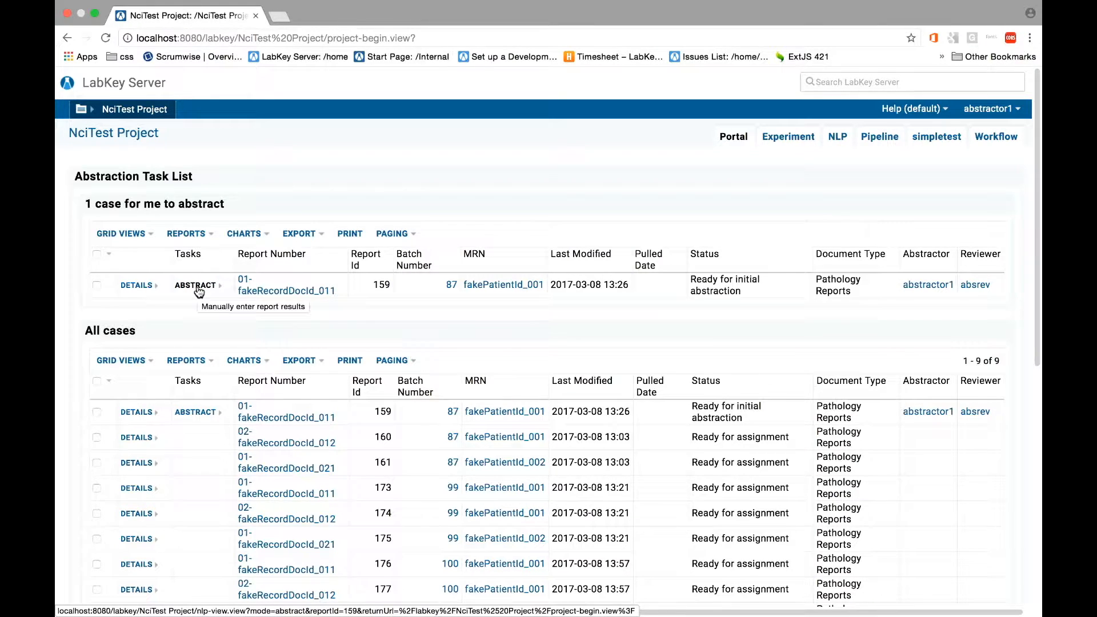
Open the abstraction task for report 159 and set its ClassifiedDiseaseGroup to breast
{"action": "left_click", "coordinate": [196, 285]}
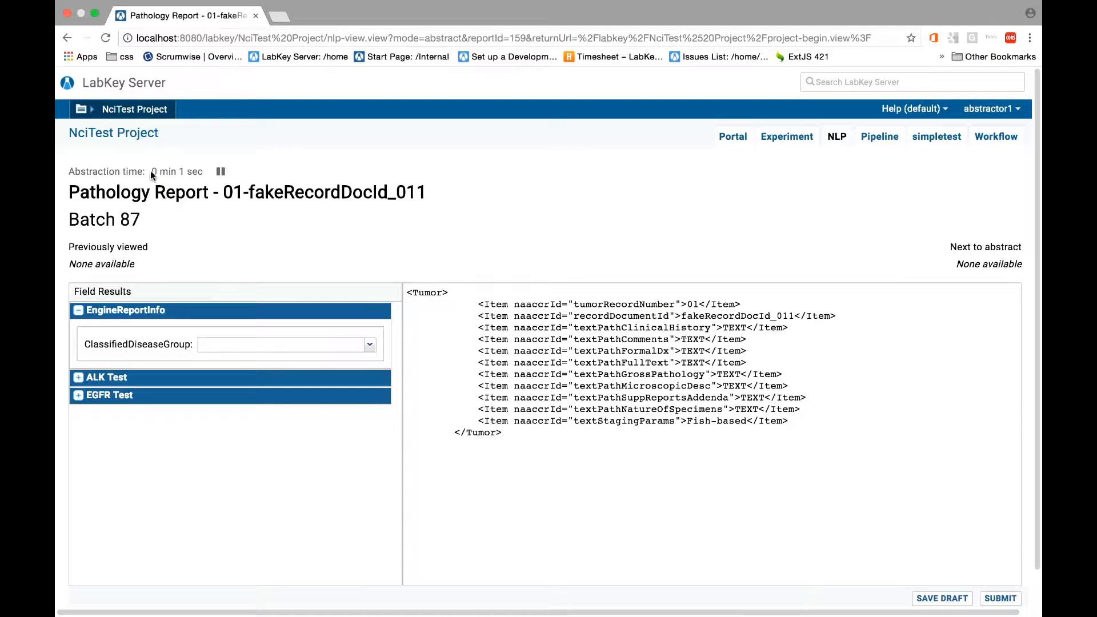
{"action": "left_click_drag", "start_coordinate": [68, 171], "coordinate": [238, 170]}
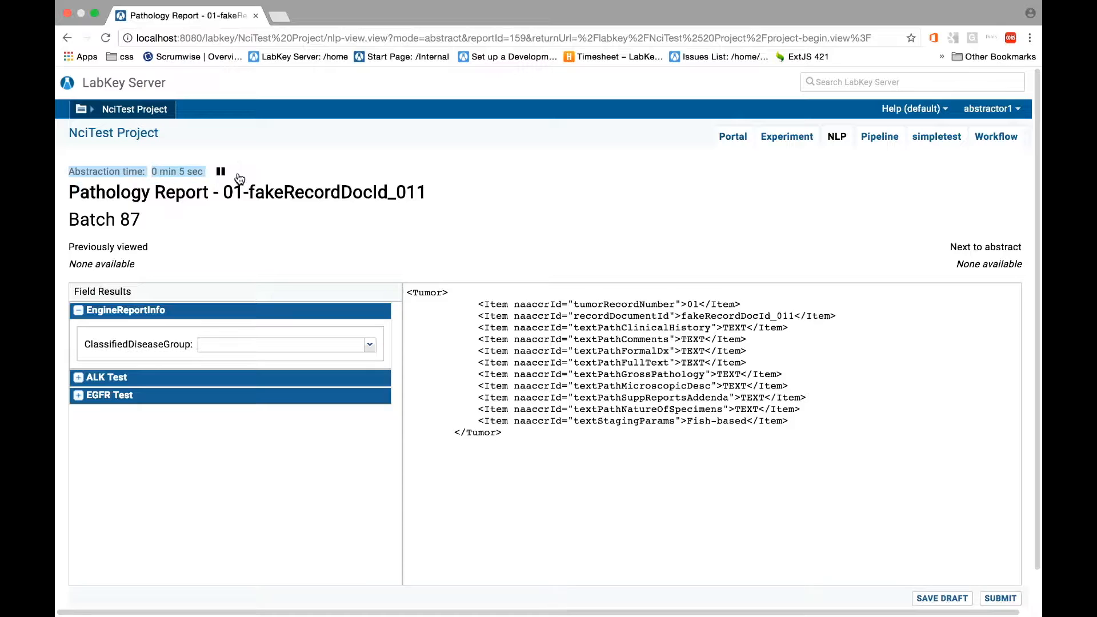
{"action": "left_click", "coordinate": [237, 216]}
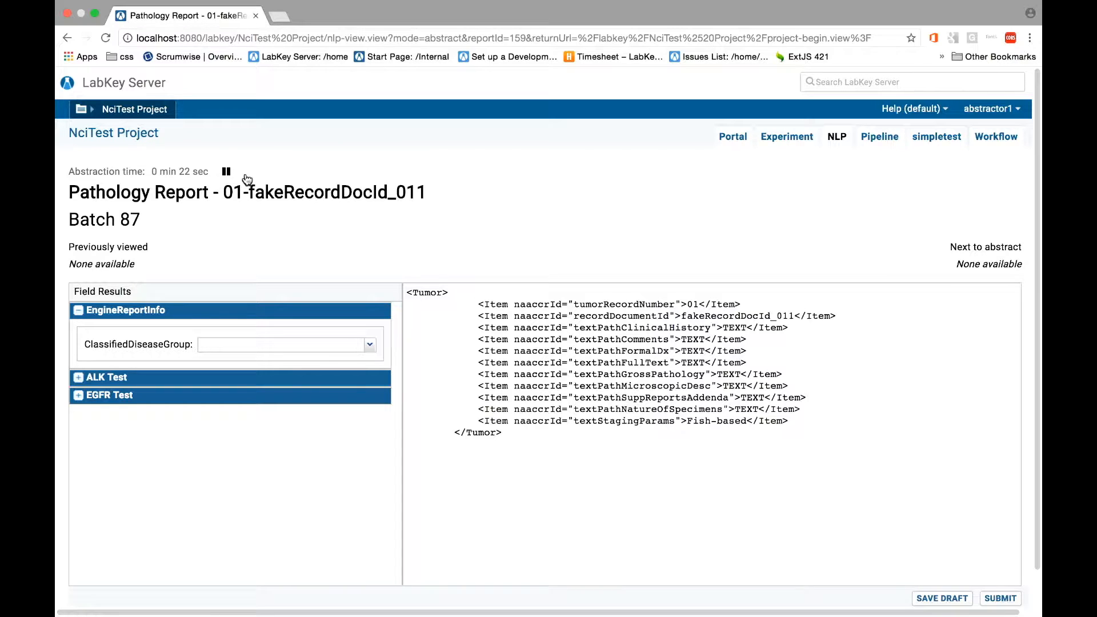
{"action": "left_click", "coordinate": [371, 344]}
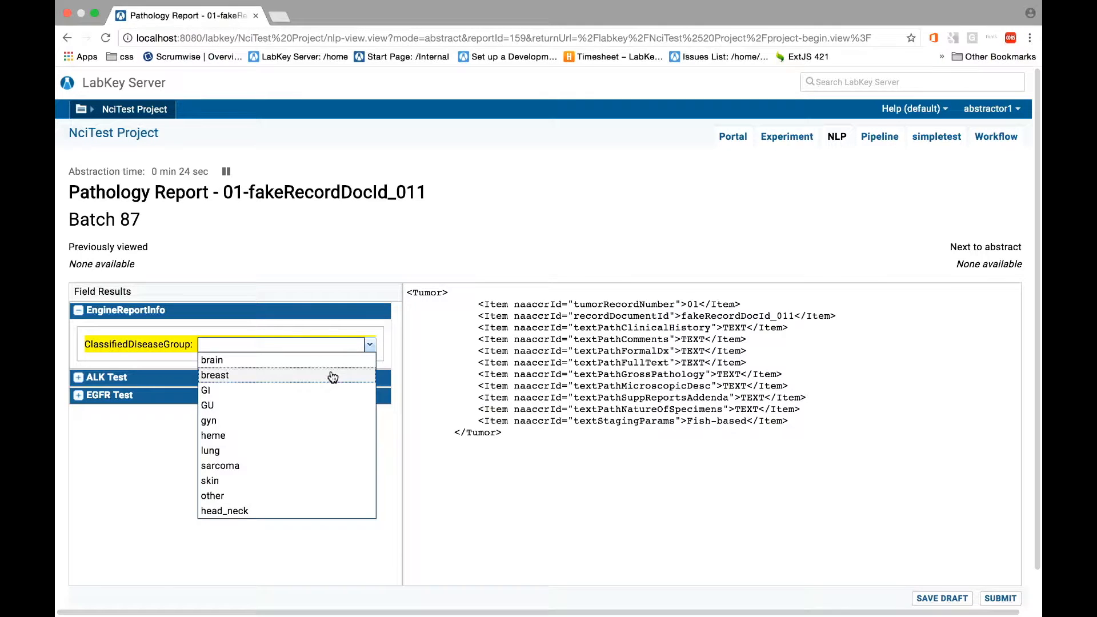
{"action": "left_click", "coordinate": [332, 376]}
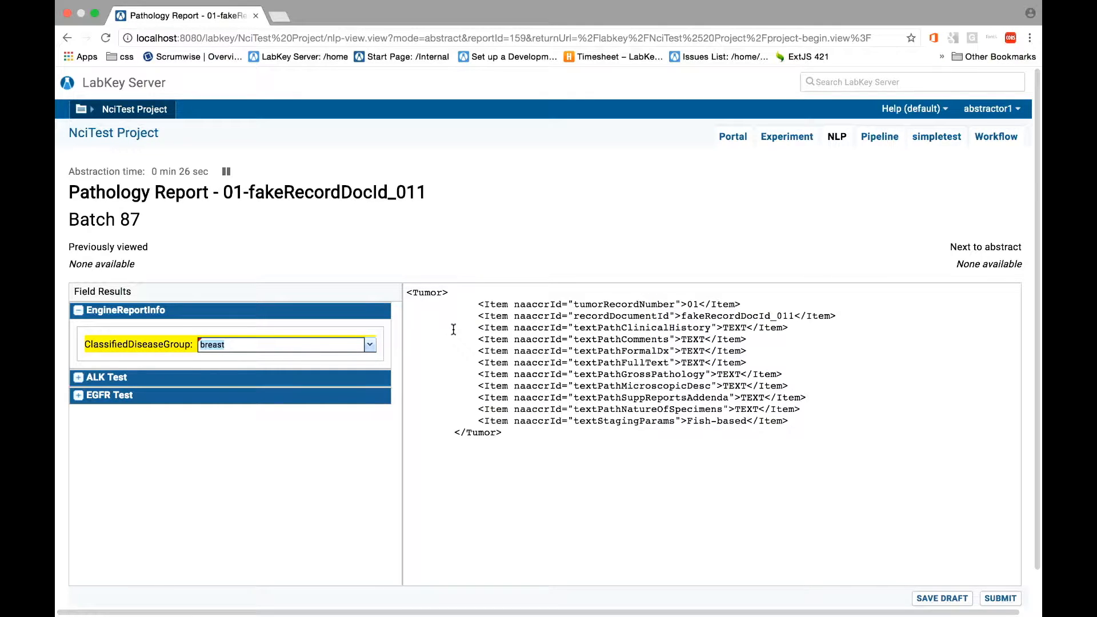
Pause and resume the abstraction timer, and submit the abstracted report
{"action": "left_click", "coordinate": [227, 172]}
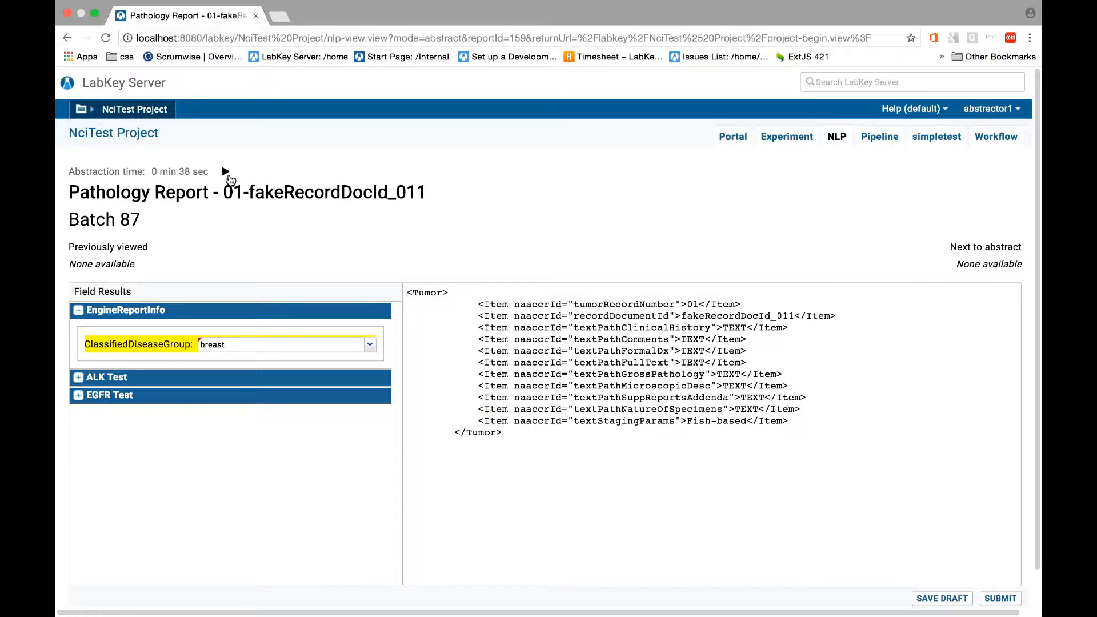
{"action": "left_click", "coordinate": [227, 173]}
{"action": "left_click", "coordinate": [999, 598]}
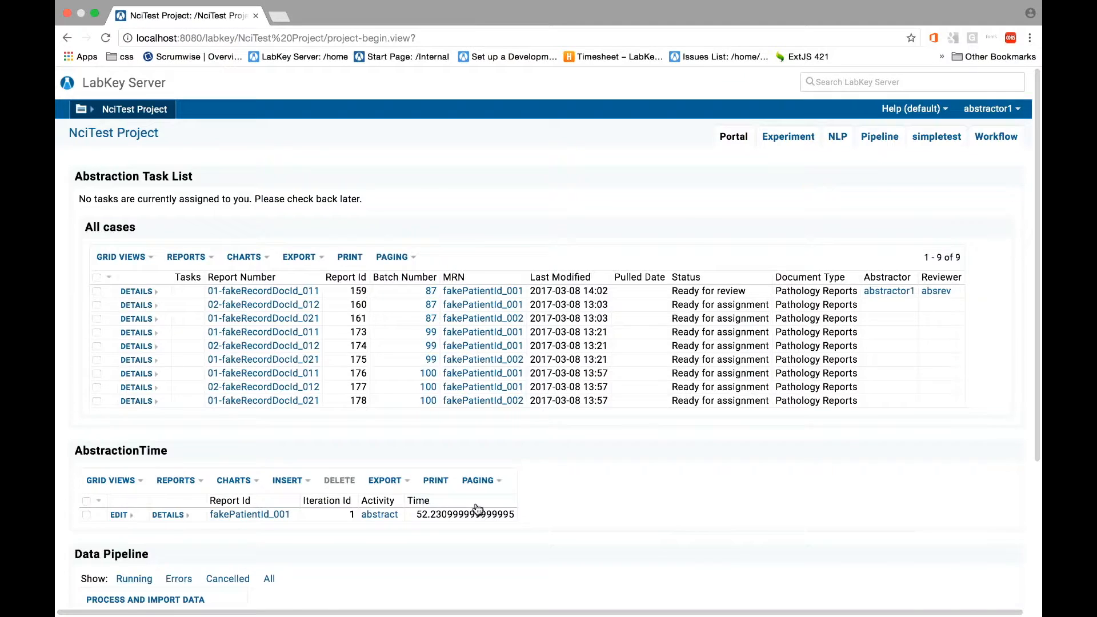
Check the time recorded for the abstract activity in the AbstractionTime table
{"action": "scroll", "coordinate": [477, 508], "scroll_direction": "down", "scroll_amount": 3}
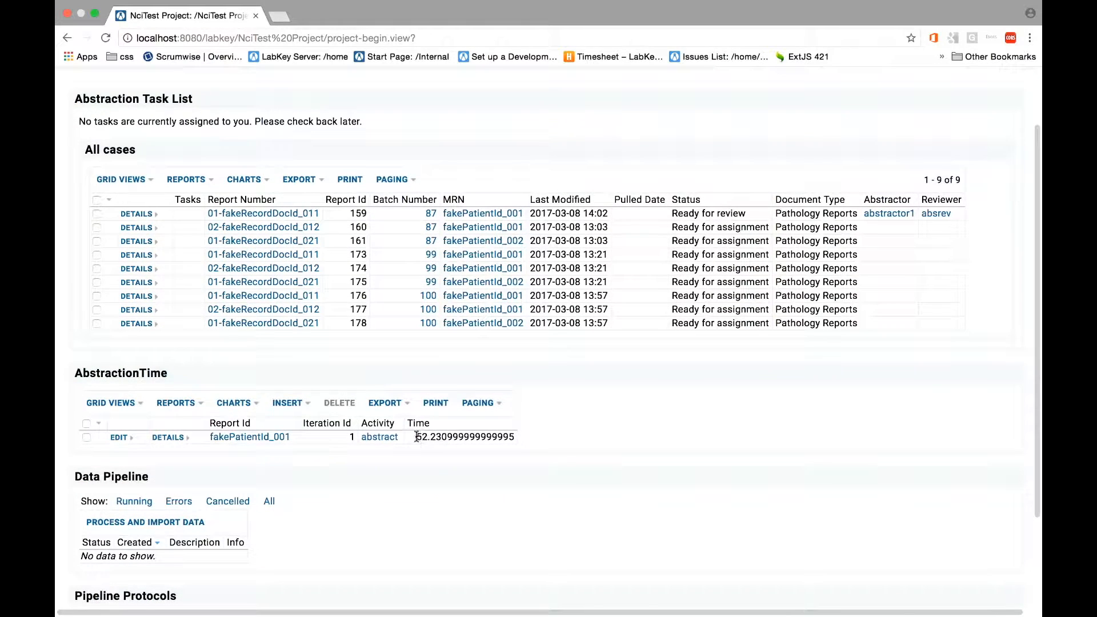
{"action": "left_click_drag", "start_coordinate": [416, 437], "coordinate": [442, 435]}
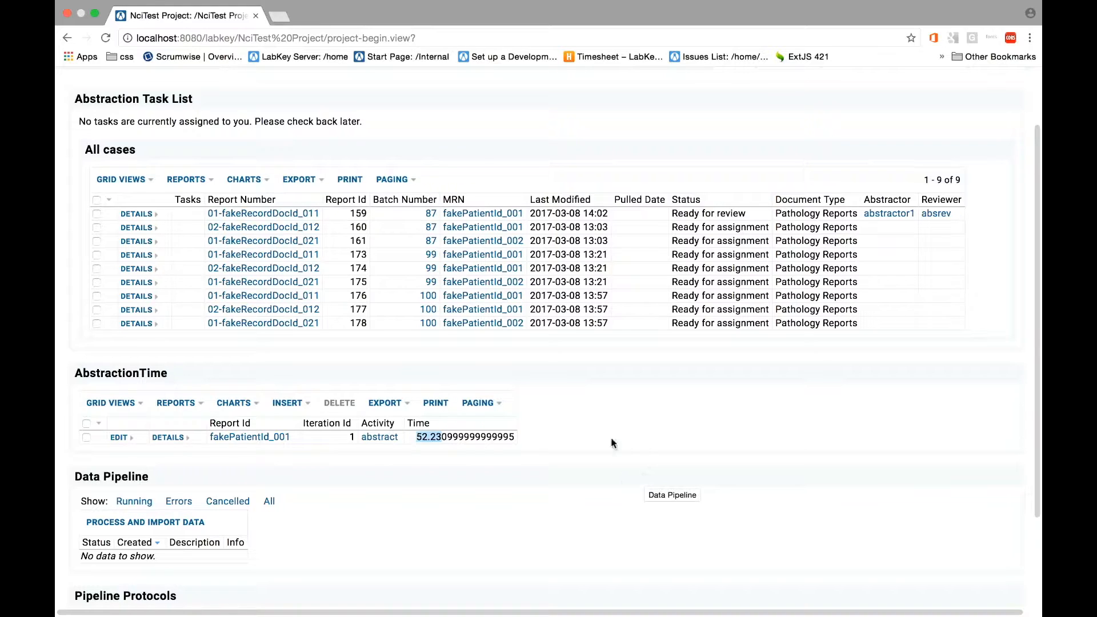
{"action": "scroll", "coordinate": [613, 443], "scroll_direction": "up", "scroll_amount": 3}
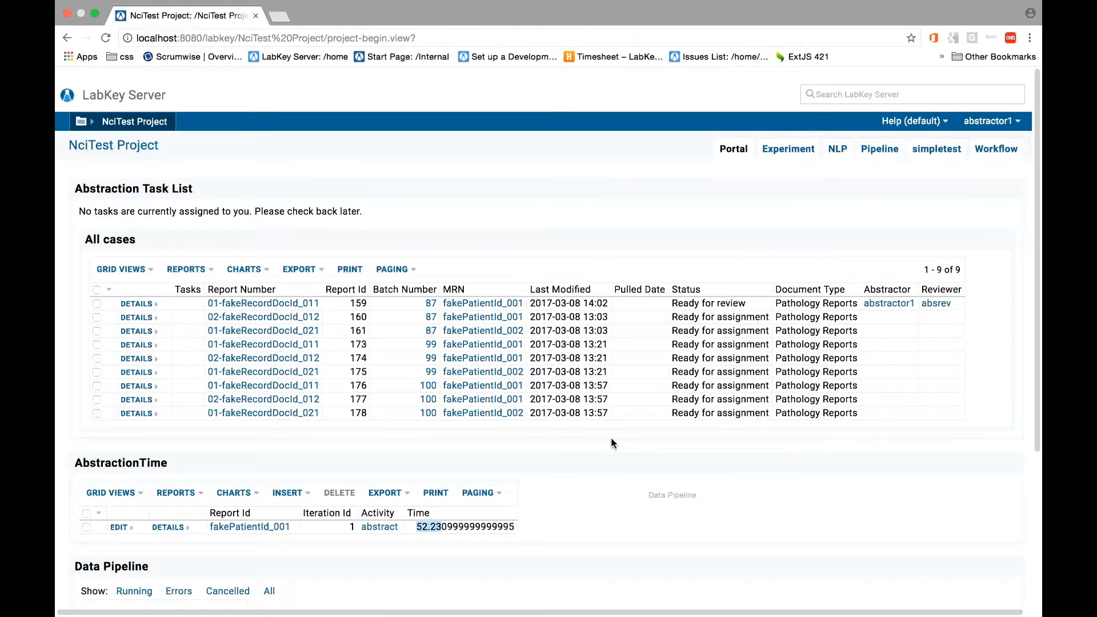
{"action": "scroll", "coordinate": [612, 443], "scroll_direction": "down", "scroll_amount": 1}
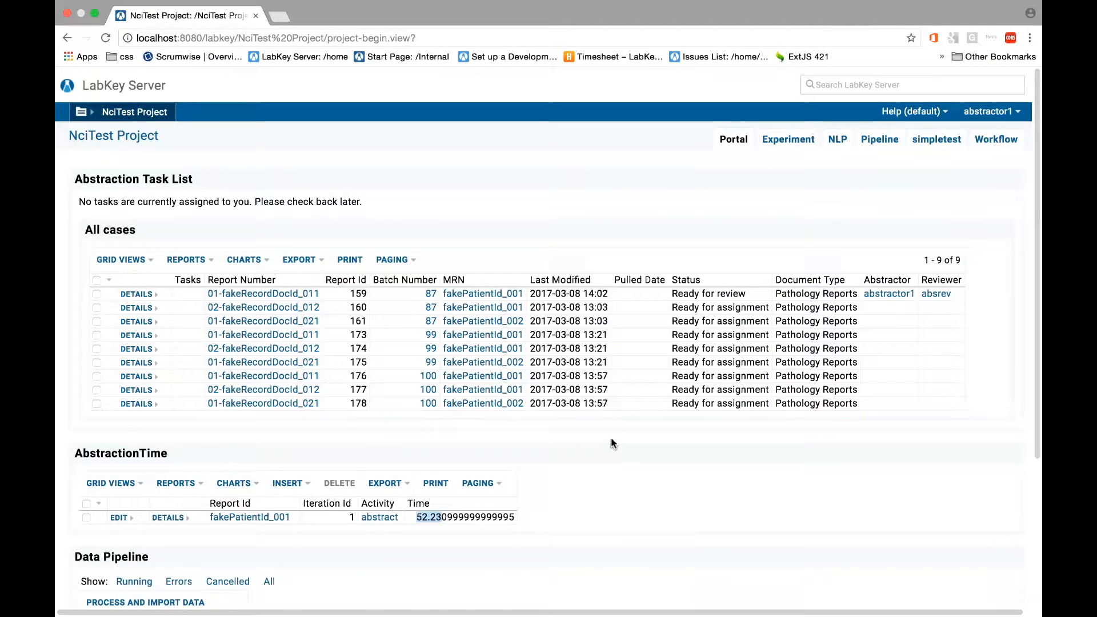
Stop impersonating the abstractor and impersonate the reviewer account absrev instead
{"action": "left_click", "coordinate": [988, 112]}
{"action": "left_click", "coordinate": [967, 143]}
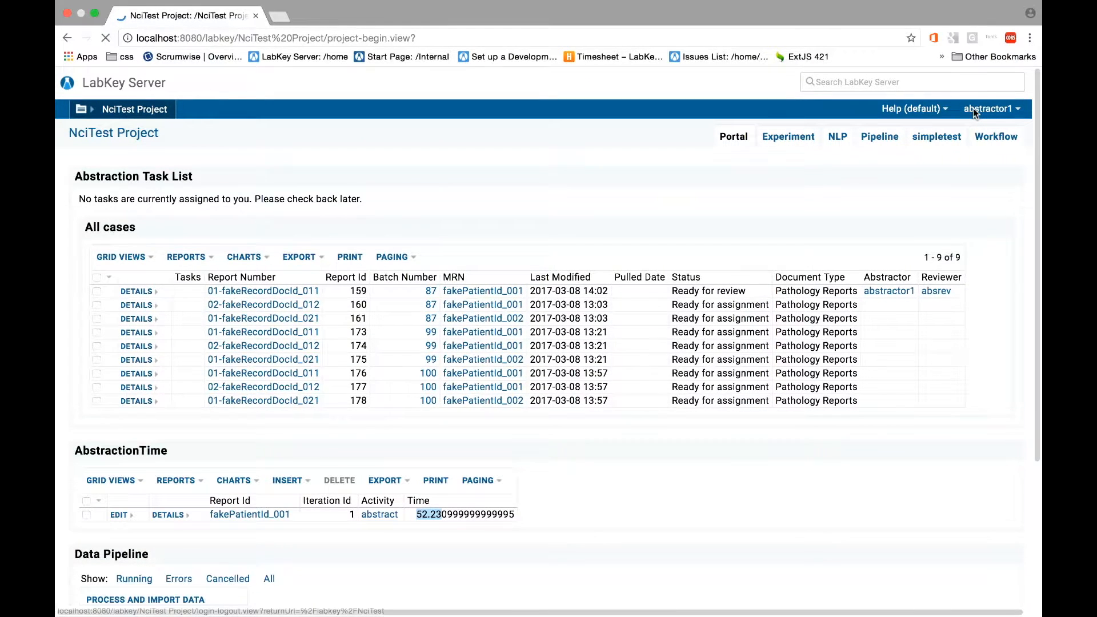
{"action": "left_click", "coordinate": [997, 110]}
{"action": "mouse_move", "coordinate": [988, 144]}
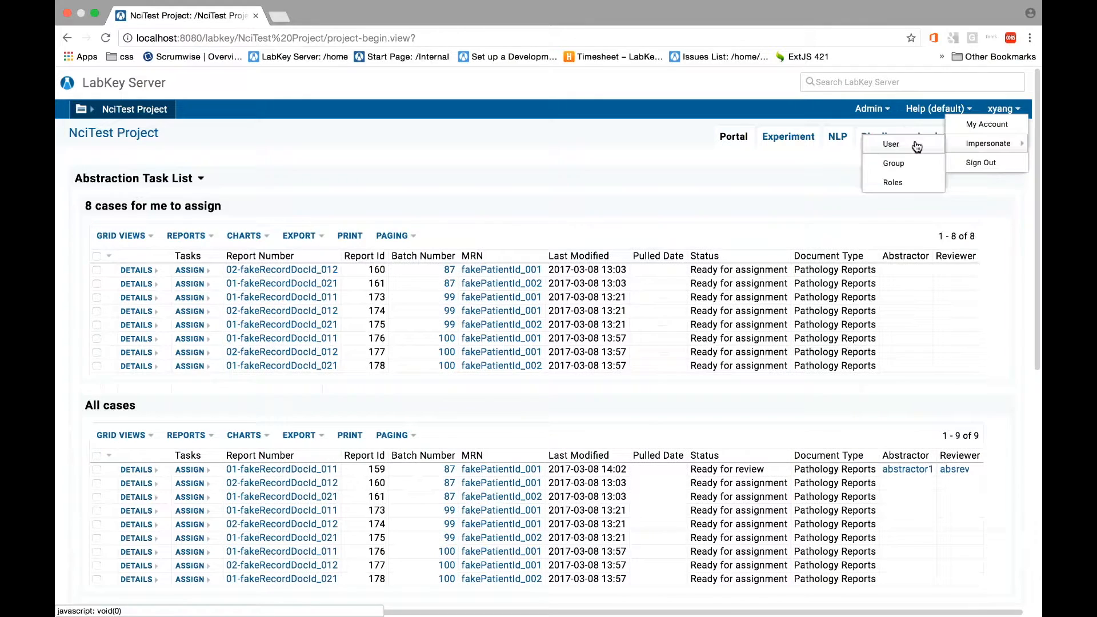
{"action": "left_click", "coordinate": [917, 146]}
{"action": "left_click", "coordinate": [562, 365]}
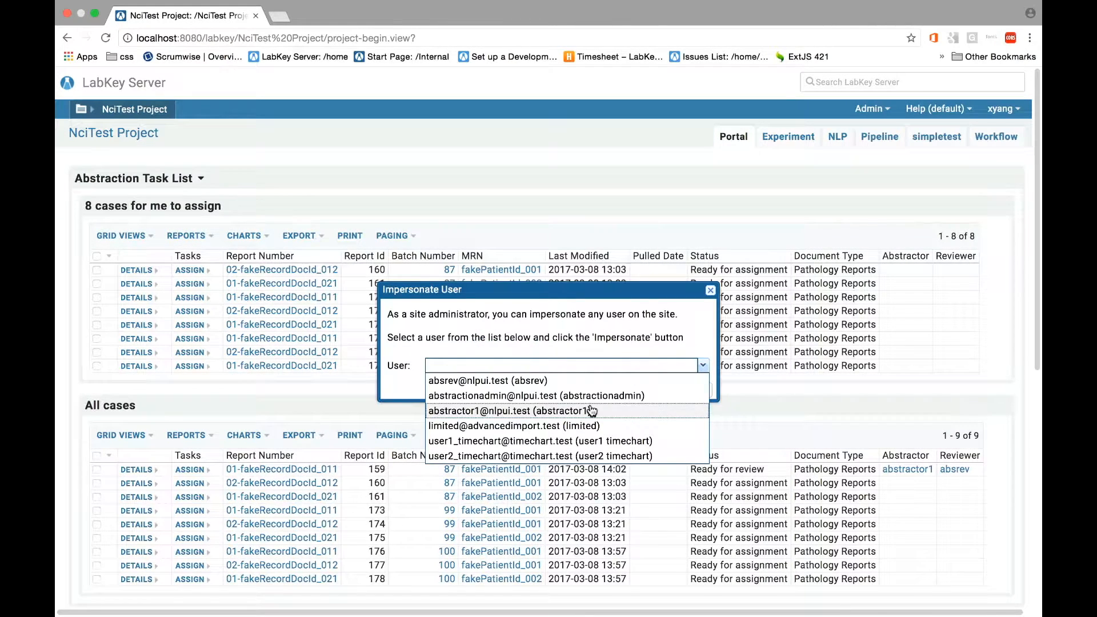
{"action": "left_click", "coordinate": [584, 396]}
{"action": "left_click", "coordinate": [577, 366]}
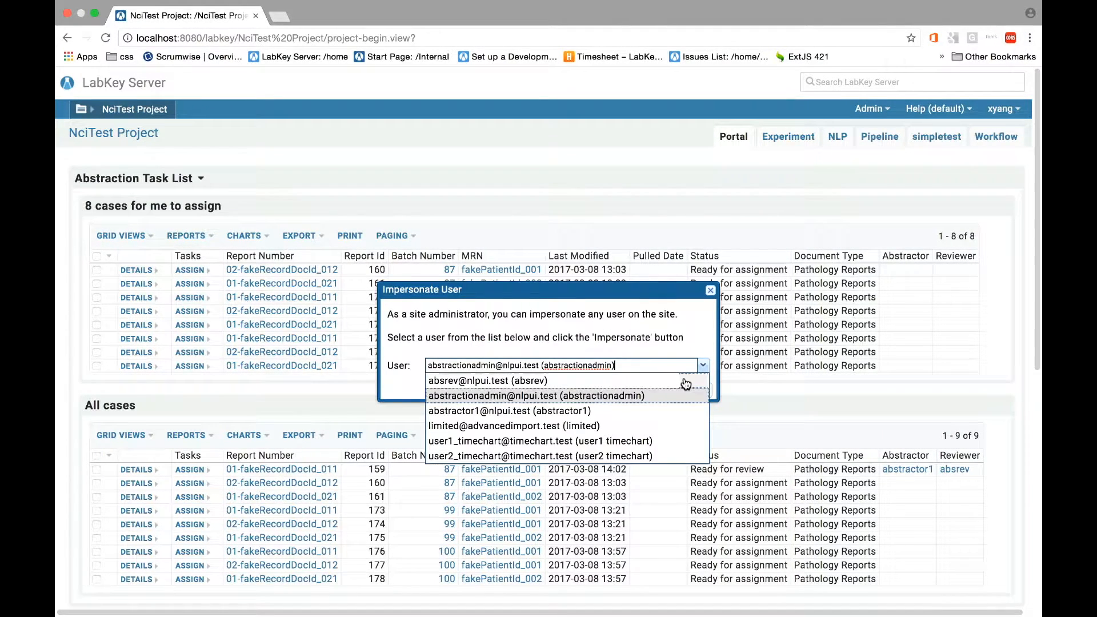
{"action": "left_click", "coordinate": [617, 379]}
{"action": "left_click", "coordinate": [622, 390]}
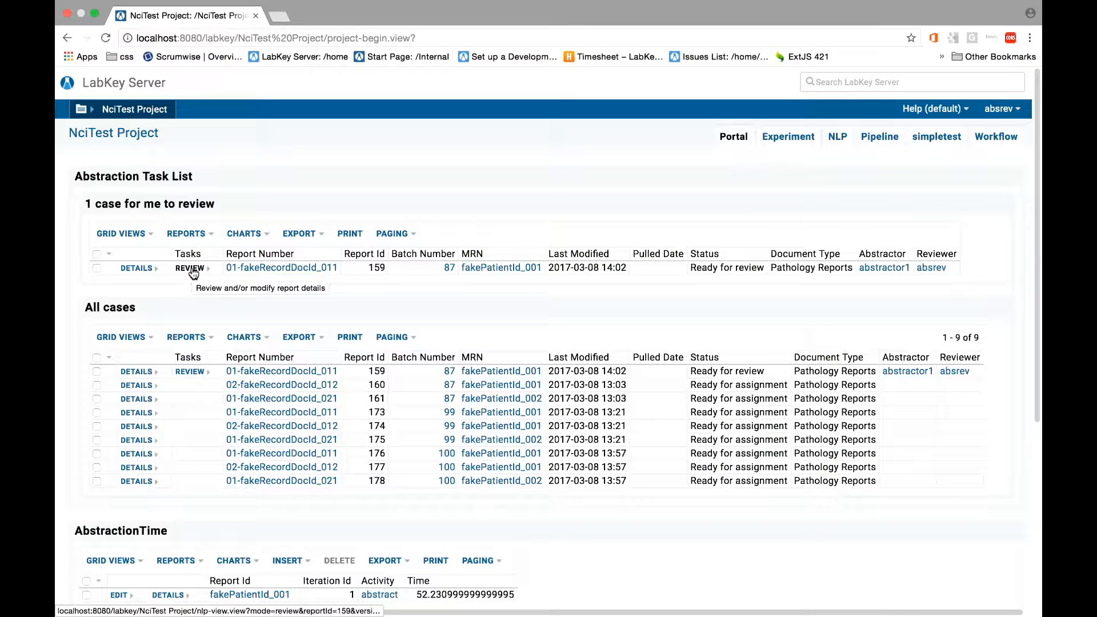
Open the review task for report 159, pause and resume the review timer, and approve the report
{"action": "left_click", "coordinate": [192, 270]}
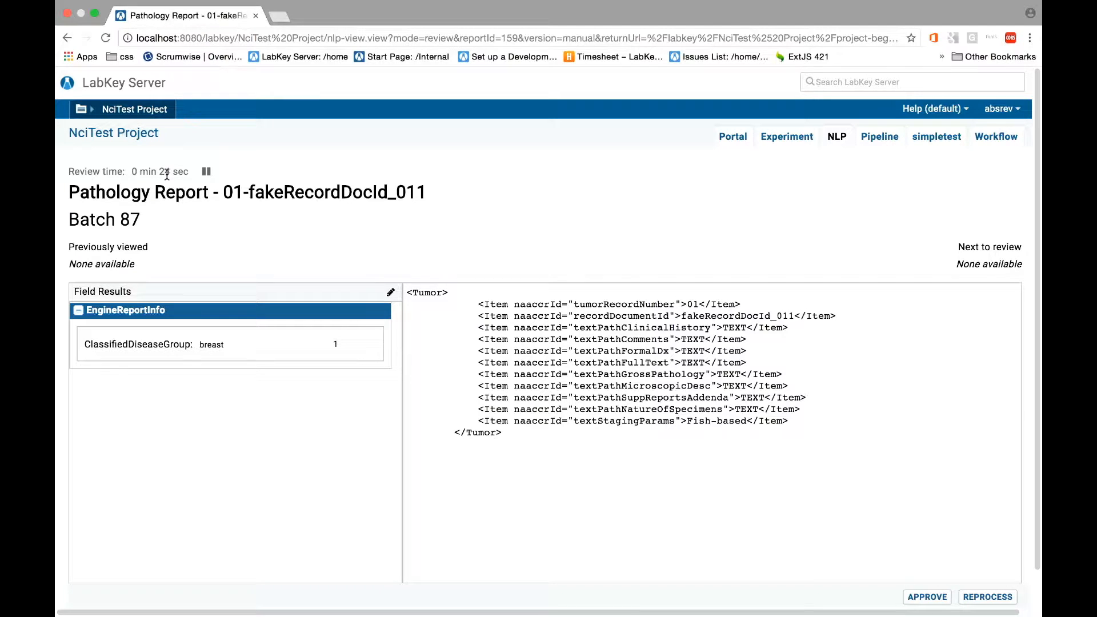
{"action": "left_click", "coordinate": [207, 172]}
{"action": "left_click", "coordinate": [207, 172]}
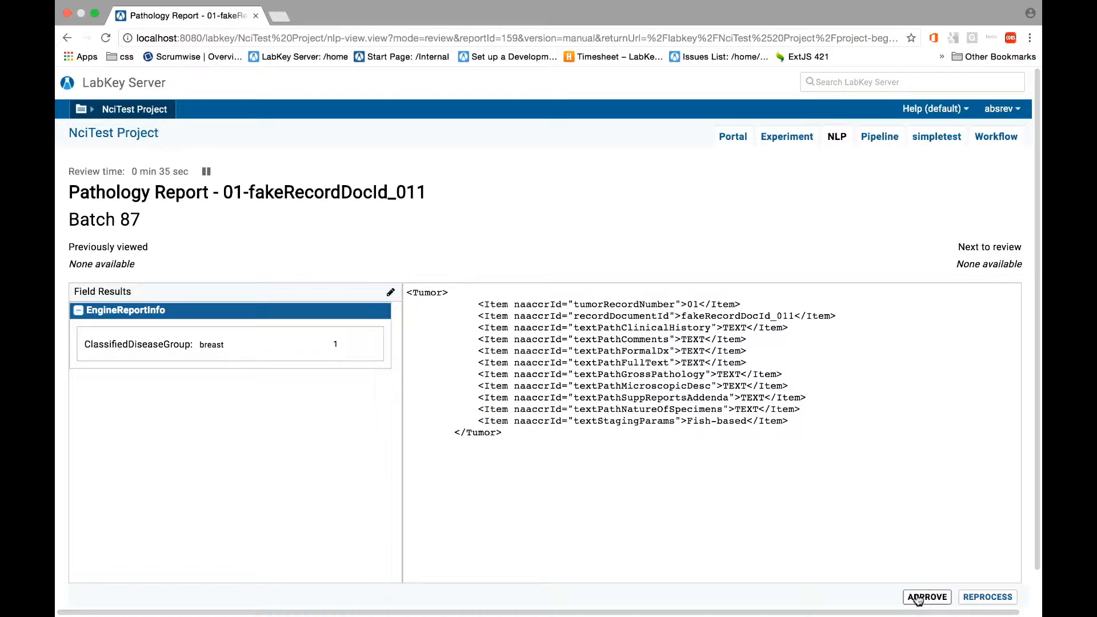
{"action": "left_click", "coordinate": [918, 598]}
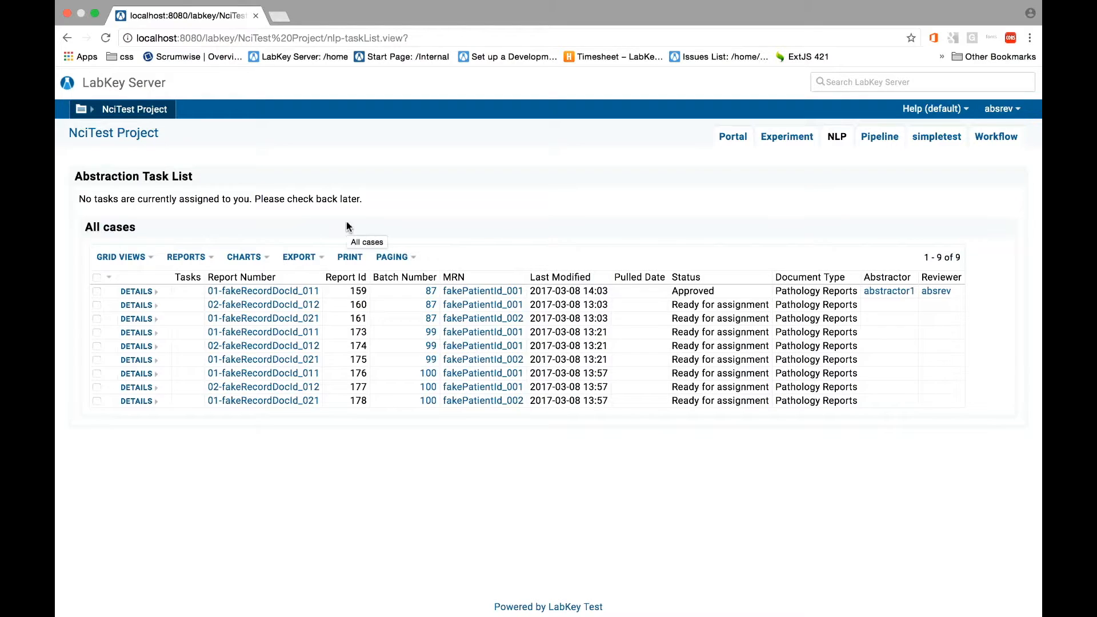
Check the recorded review time in the project portal's AbstractionTime table and stop impersonating the reviewer
{"action": "left_click", "coordinate": [120, 134]}
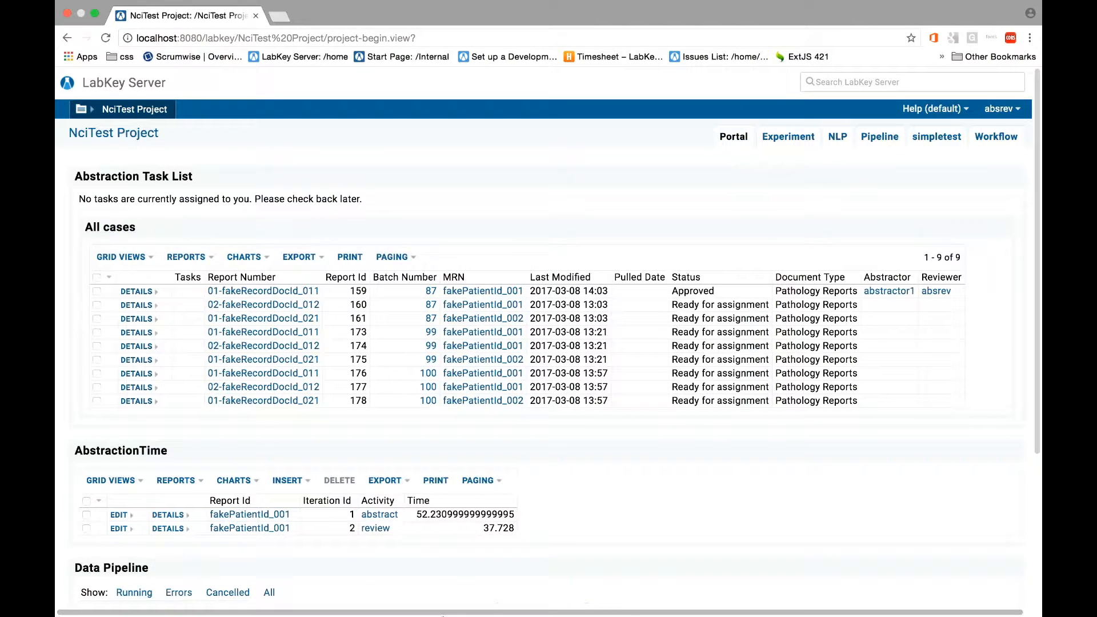
{"action": "scroll", "coordinate": [484, 462], "scroll_direction": "down", "scroll_amount": 2}
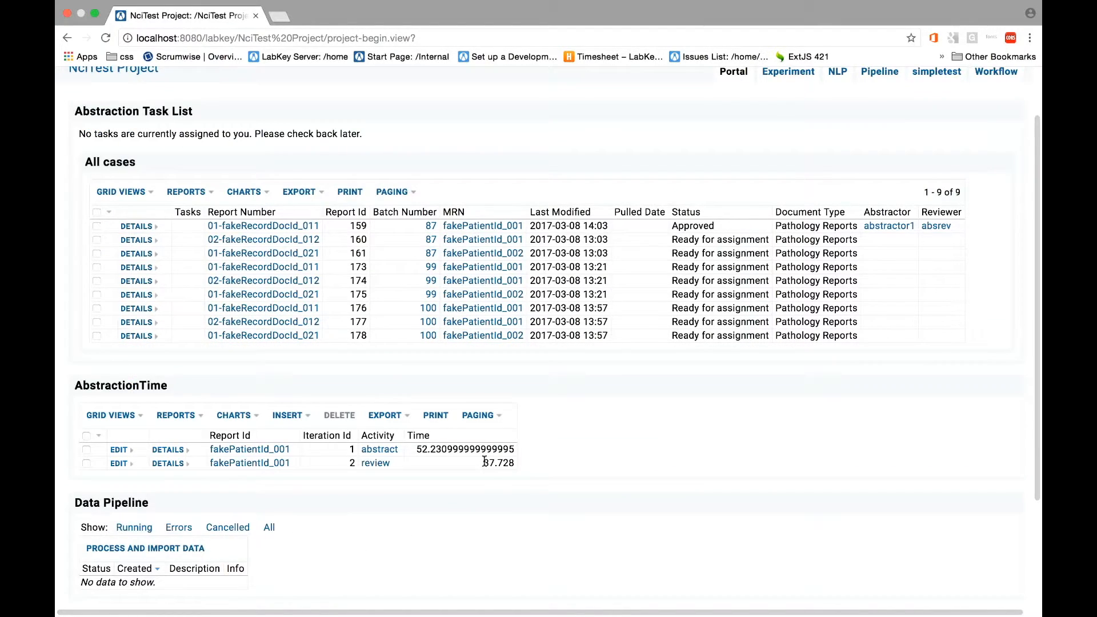
{"action": "scroll", "coordinate": [597, 461], "scroll_direction": "up", "scroll_amount": 2}
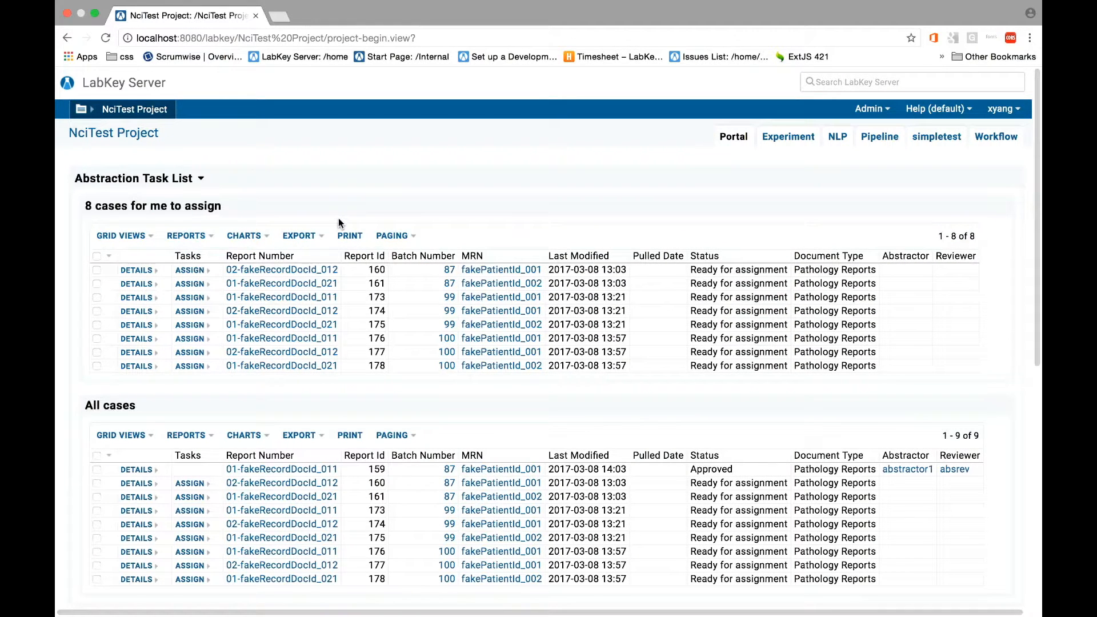
View the unassigned pathology report 02-fakeRecordDocId_012 of batch 87 to check whether a timer is shown
{"action": "left_click", "coordinate": [287, 271]}
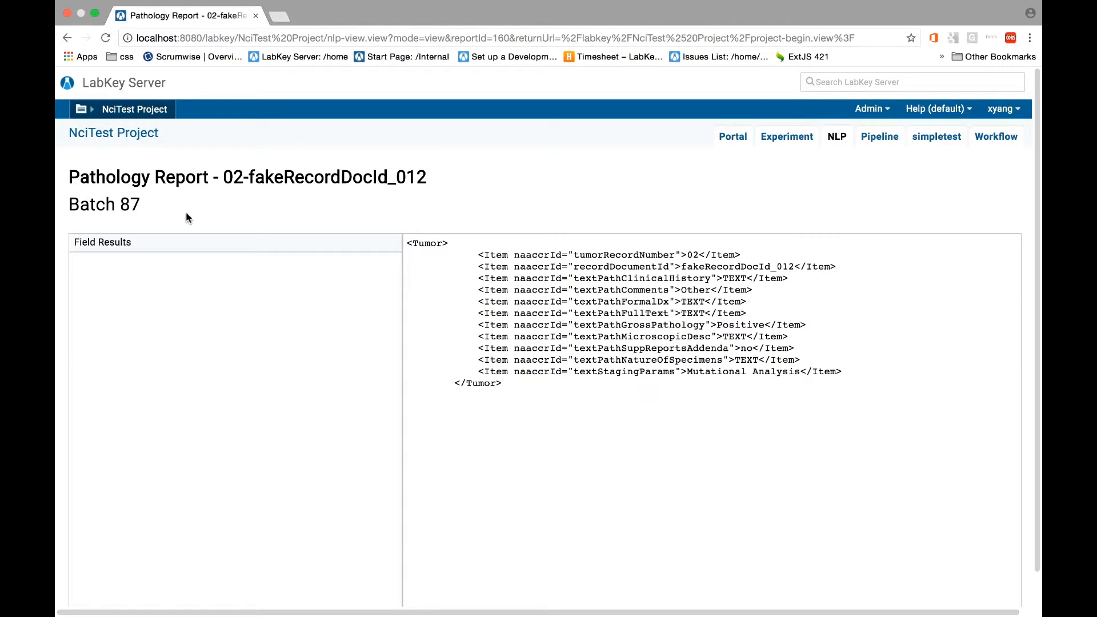
{"action": "left_click", "coordinate": [67, 40]}
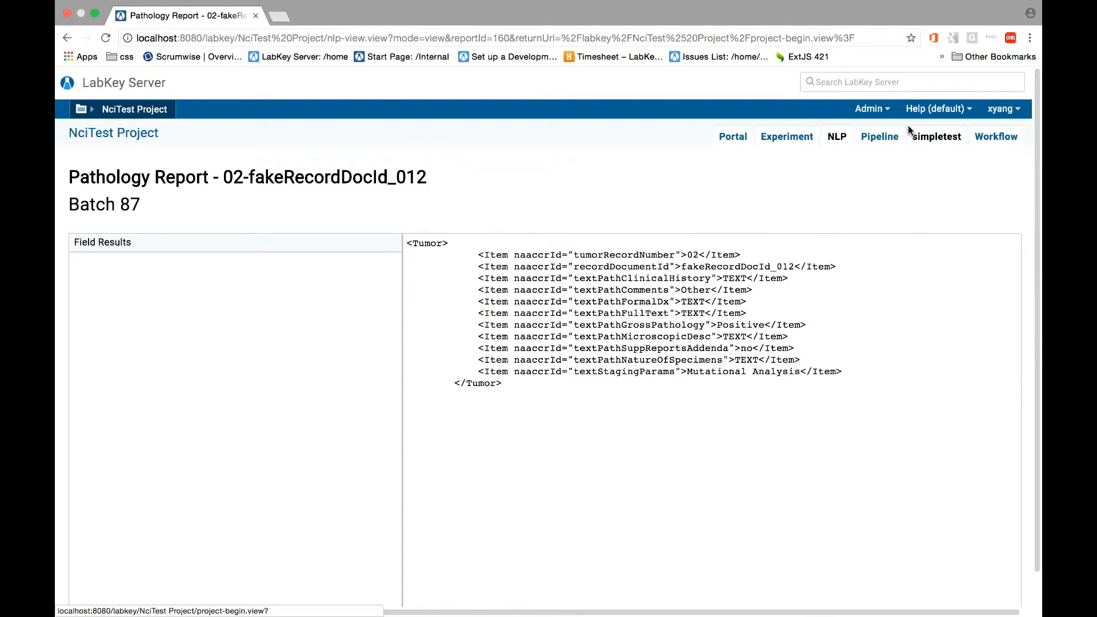
Examine which modules are enabled in the folder type settings of NciTest Project
{"action": "left_click", "coordinate": [871, 109]}
{"action": "mouse_move", "coordinate": [896, 144]}
{"action": "left_click", "coordinate": [924, 162]}
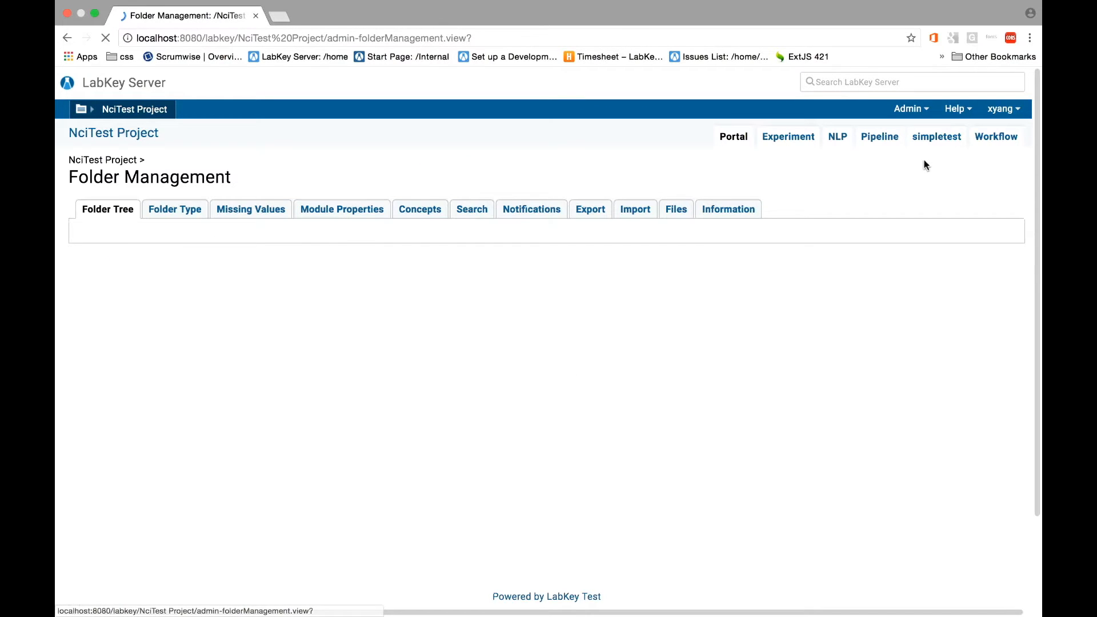
{"action": "left_click", "coordinate": [170, 208]}
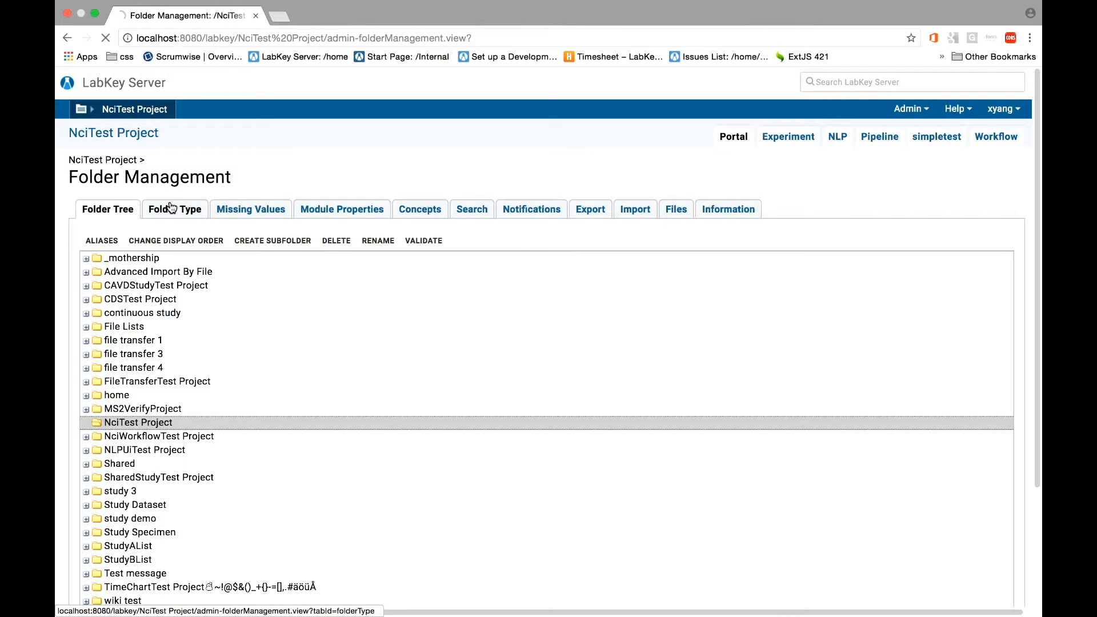
{"action": "scroll", "coordinate": [611, 432], "scroll_direction": "down", "scroll_amount": 3}
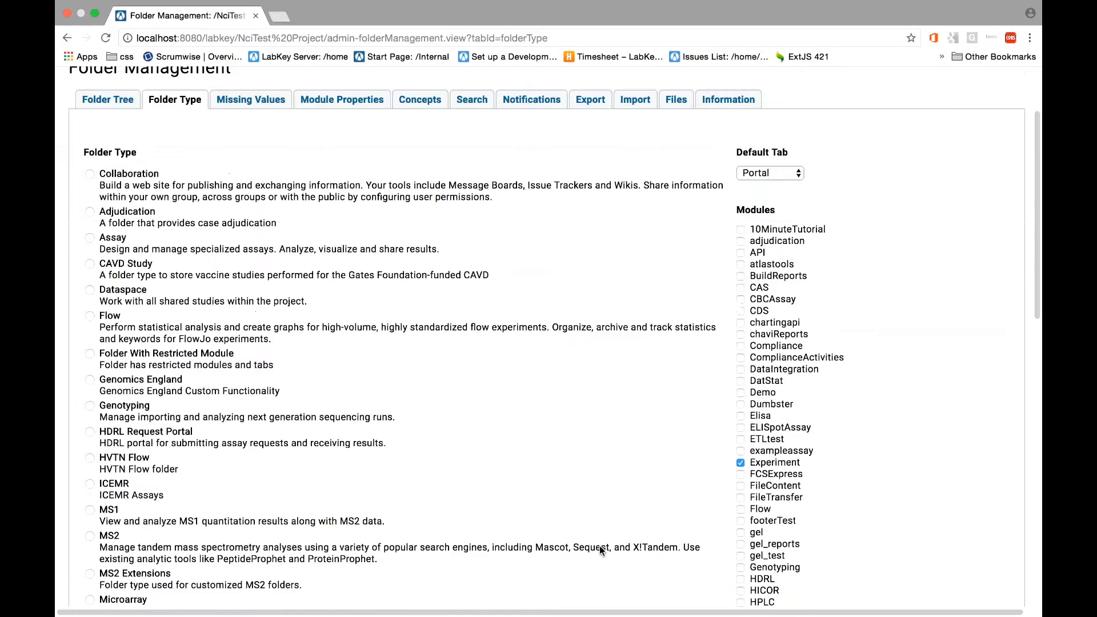
{"action": "scroll", "coordinate": [605, 550], "scroll_direction": "down", "scroll_amount": 1}
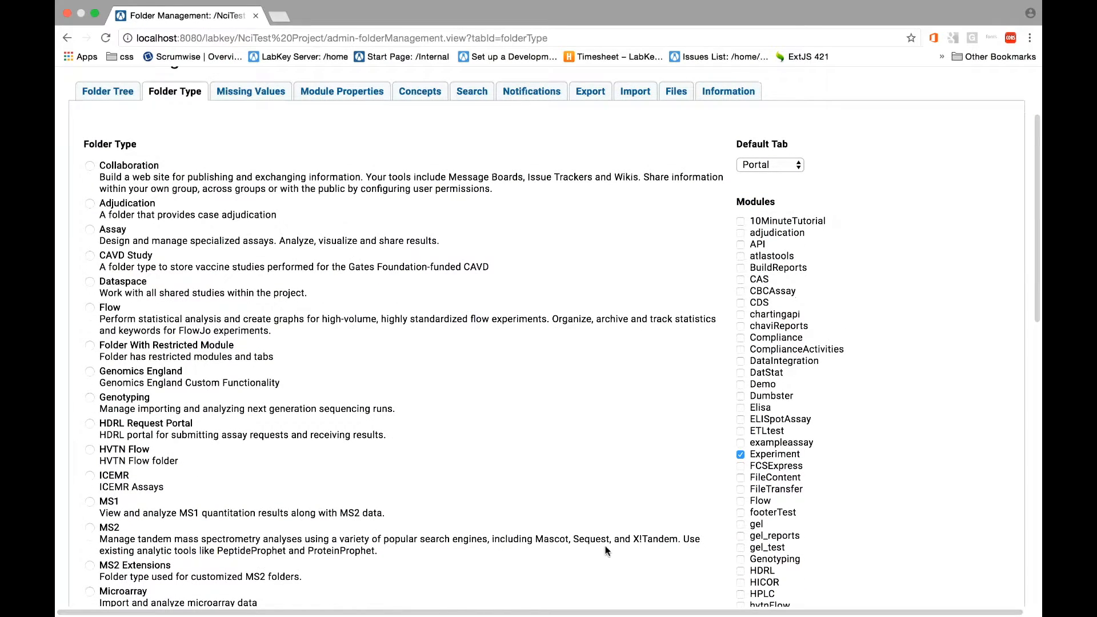
{"action": "scroll", "coordinate": [619, 543], "scroll_direction": "down", "scroll_amount": 12}
{"action": "scroll", "coordinate": [619, 543], "scroll_direction": "down", "scroll_amount": 1}
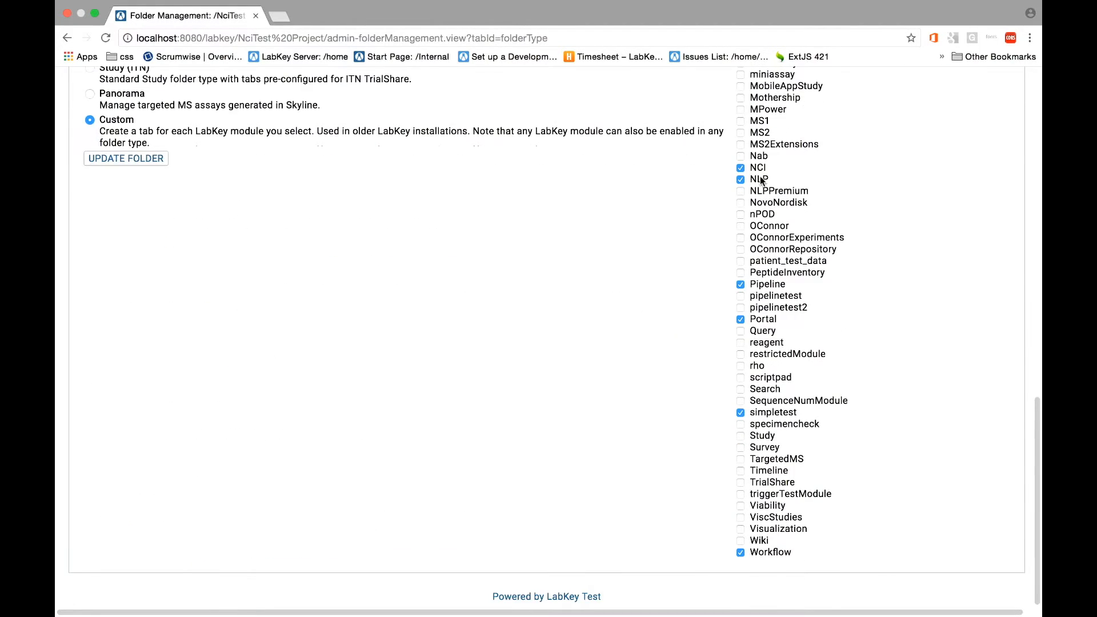
{"action": "scroll", "coordinate": [759, 182], "scroll_direction": "up", "scroll_amount": 2}
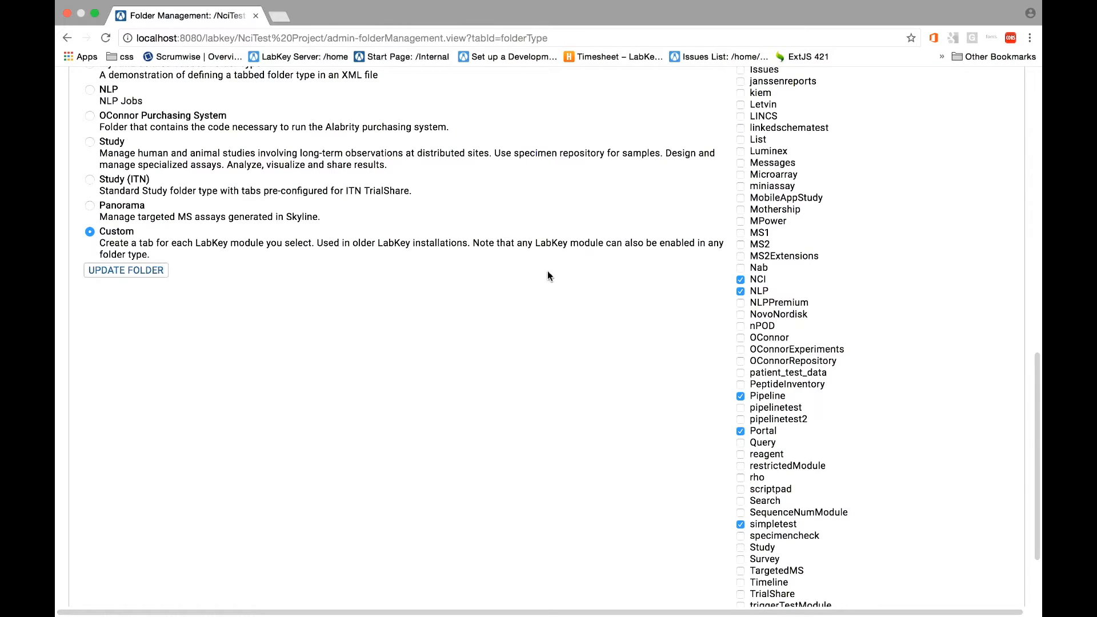
{"action": "scroll", "coordinate": [547, 272], "scroll_direction": "up", "scroll_amount": 6}
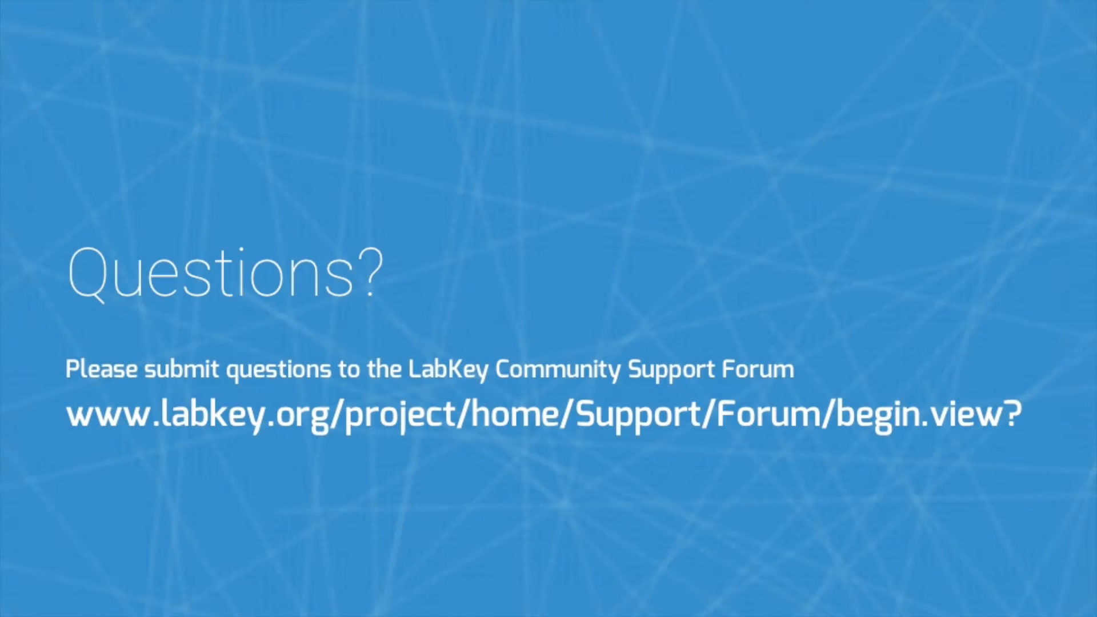